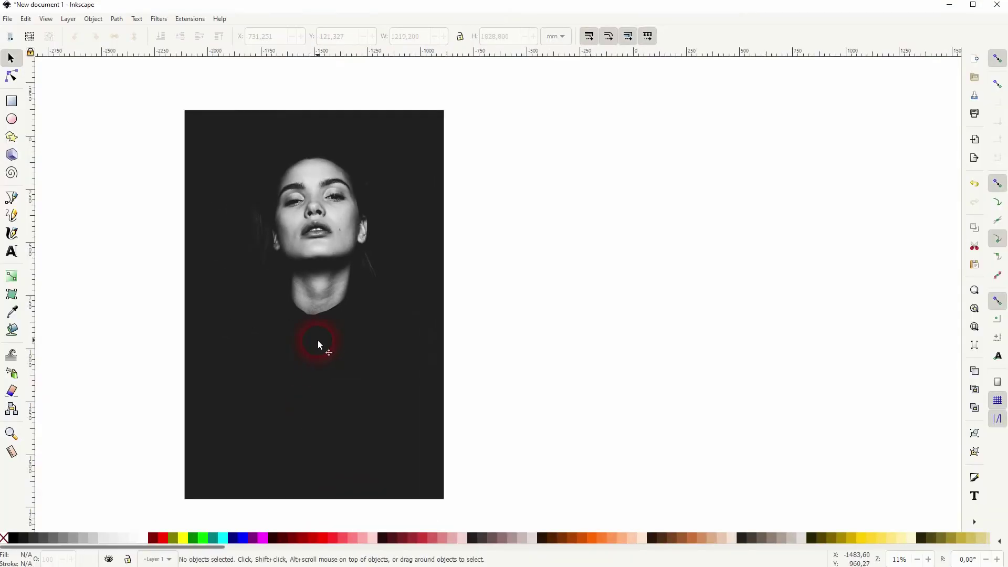
Duplicate the portrait photo and snap the copy corner to corner on its right.
click(322, 340)
key(ctrl+d)
drag(263, 304, 562, 317)
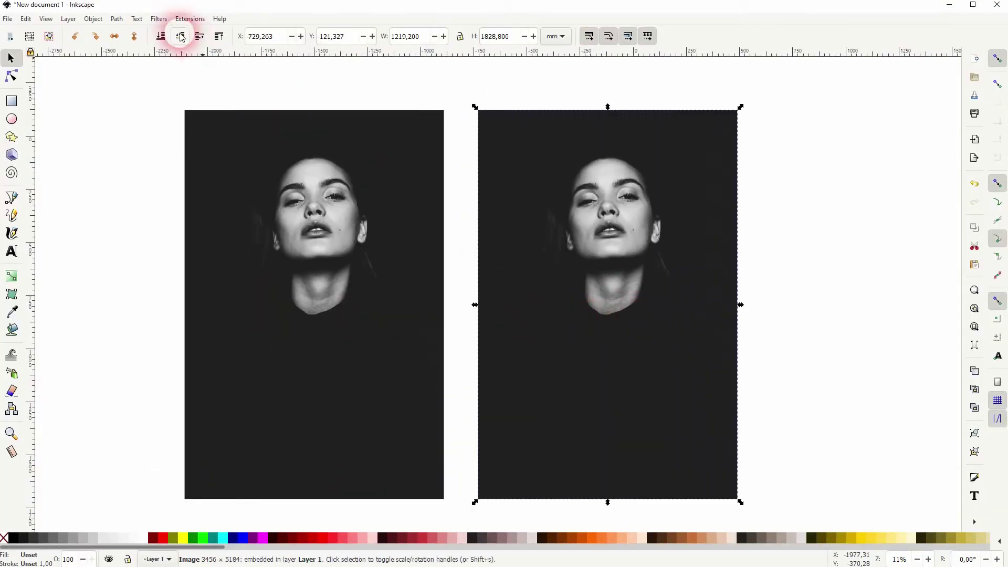
Apply the Image Paint and Draw > Point Engraving filter to the copy with Live preview on.
click(158, 19)
mouse_move(200, 119)
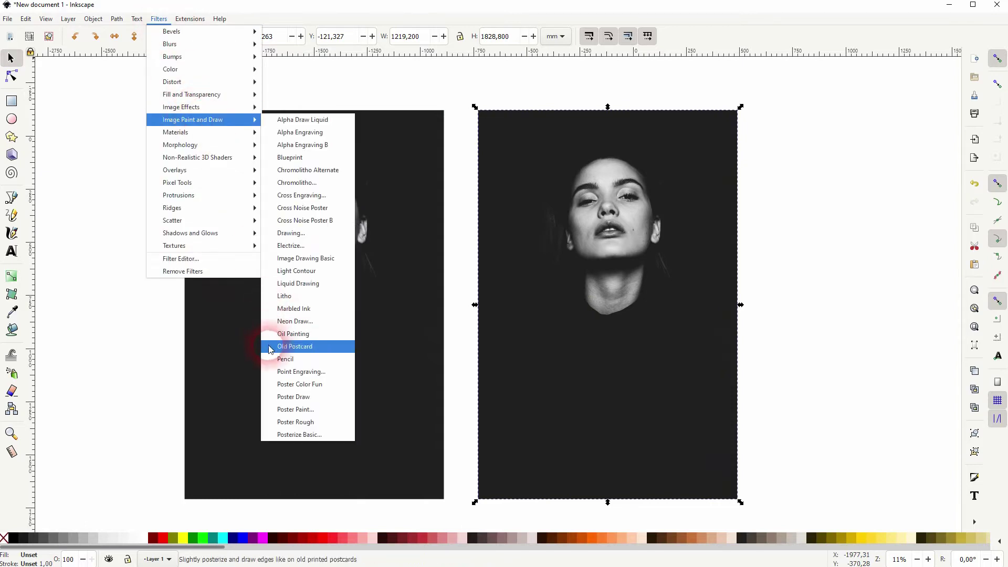
click(288, 371)
drag(477, 153, 830, 156)
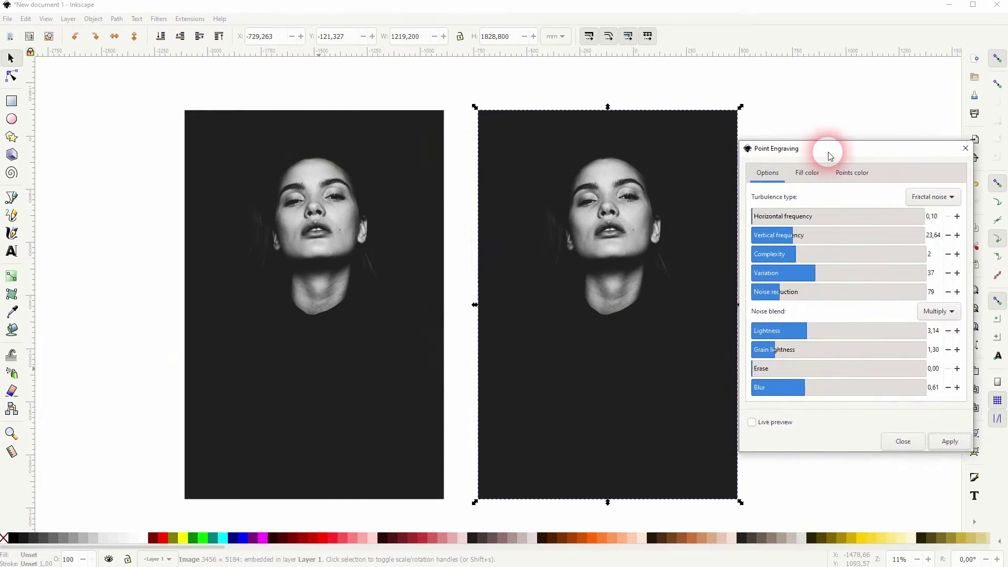
click(777, 421)
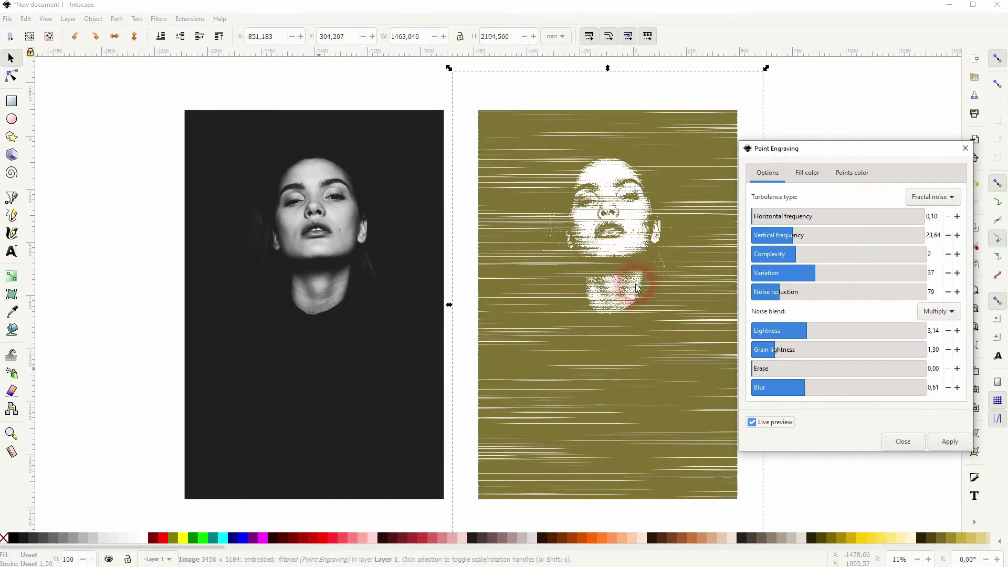
Try engraving frequencies: horizontal 83,10 and vertical about 25,7.
drag(794, 224, 840, 216)
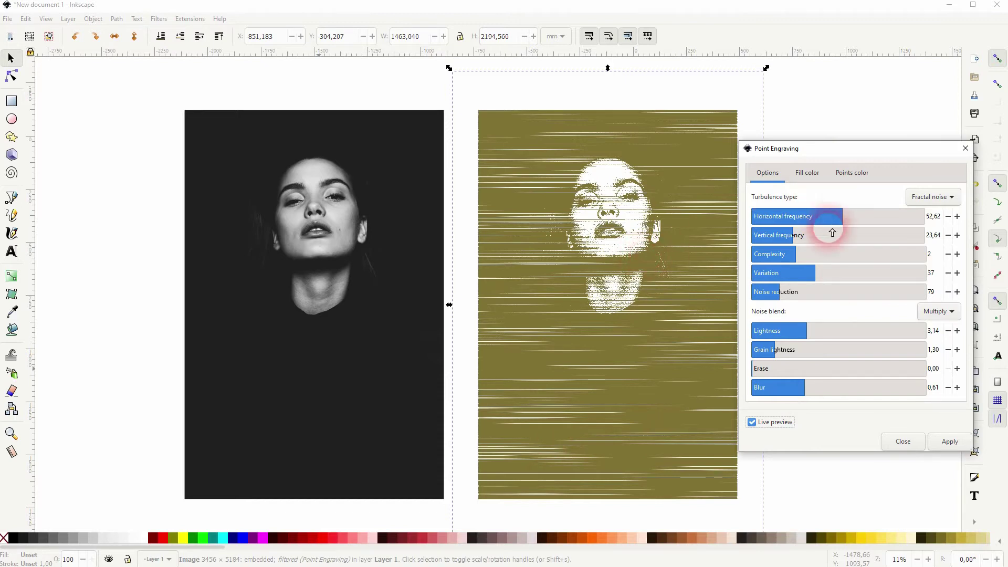
click(896, 216)
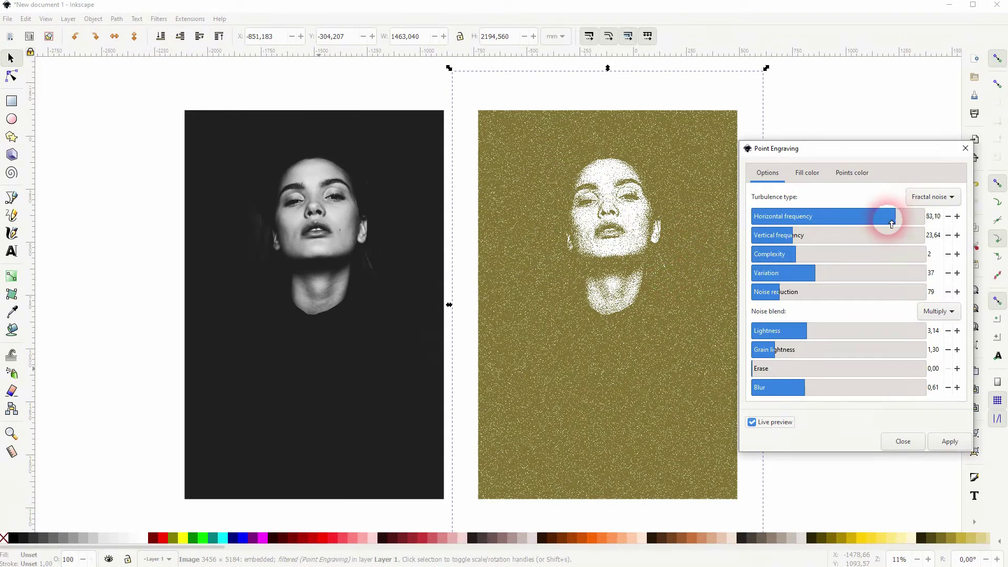
click(848, 236)
click(875, 234)
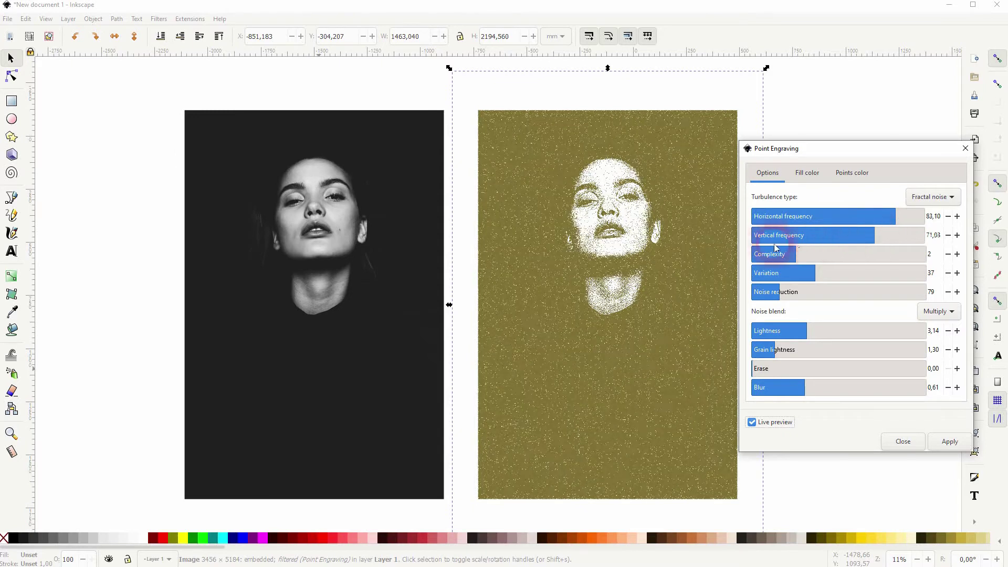
click(798, 236)
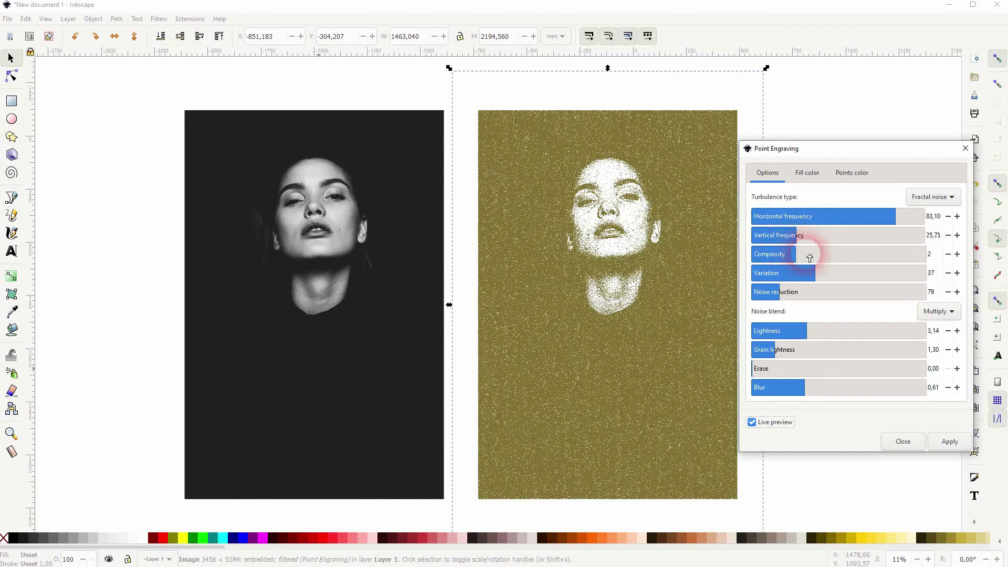
Try Turbulence as the turbulence type, then return to Fractal noise.
click(932, 197)
click(936, 209)
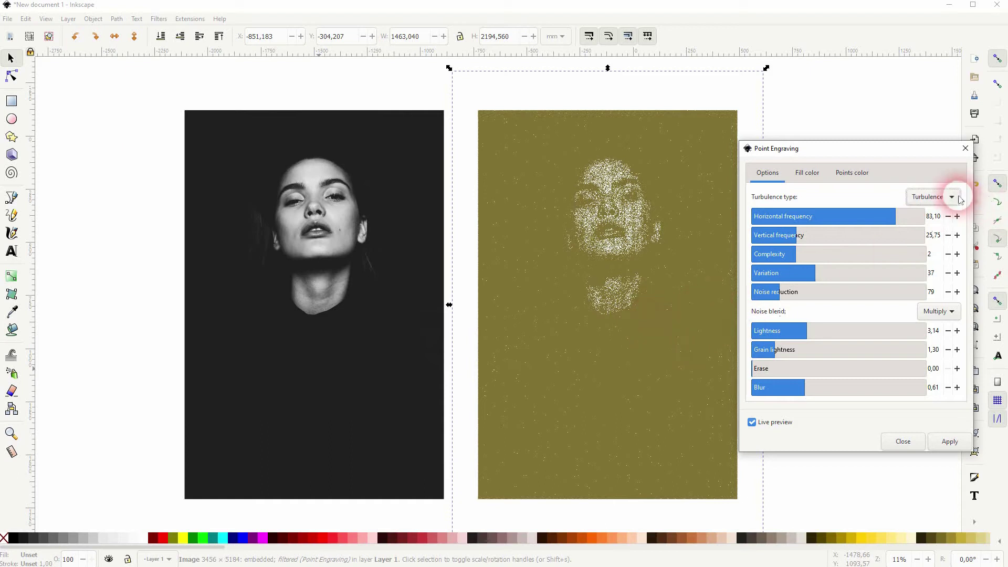
click(952, 197)
click(929, 182)
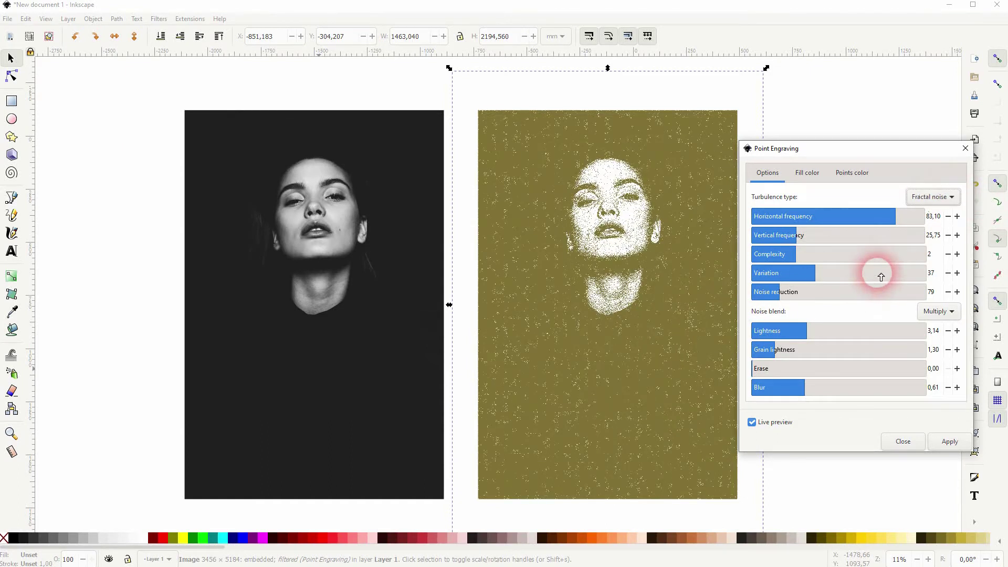
Set minimum horizontal frequency, vertical frequency 30,58 and noise reduction 322.
click(774, 218)
drag(769, 223, 712, 226)
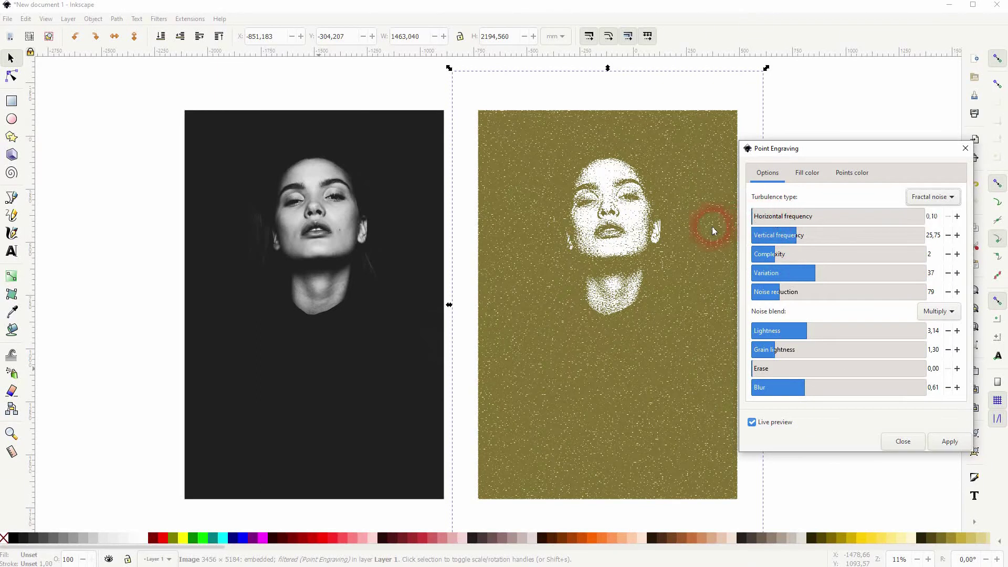
mouse_move(815, 235)
mouse_down()
mouse_move(871, 235)
mouse_move(808, 236)
mouse_move(827, 255)
mouse_move(790, 257)
mouse_move(808, 272)
mouse_move(850, 273)
mouse_move(815, 273)
mouse_move(859, 291)
mouse_up()
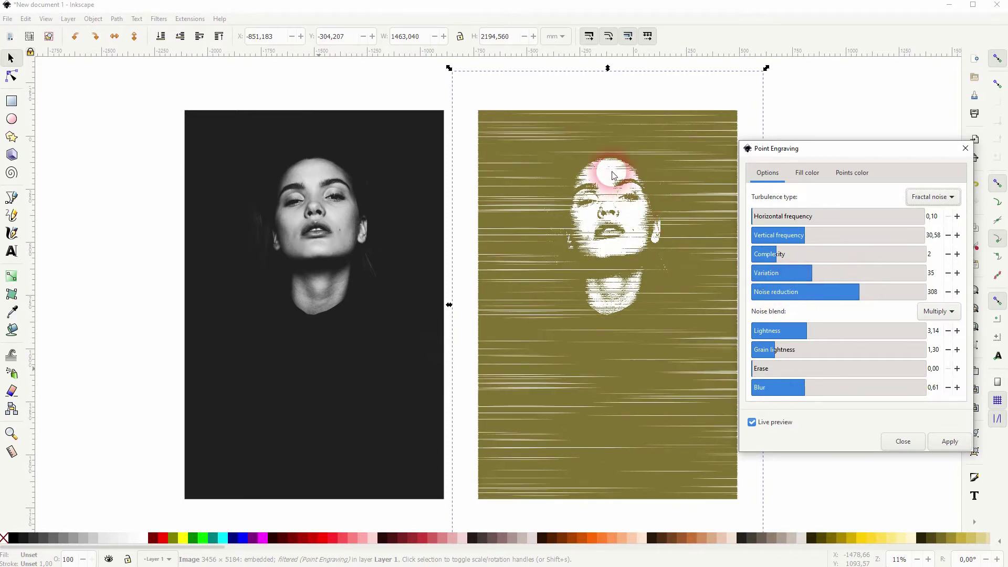
click(760, 297)
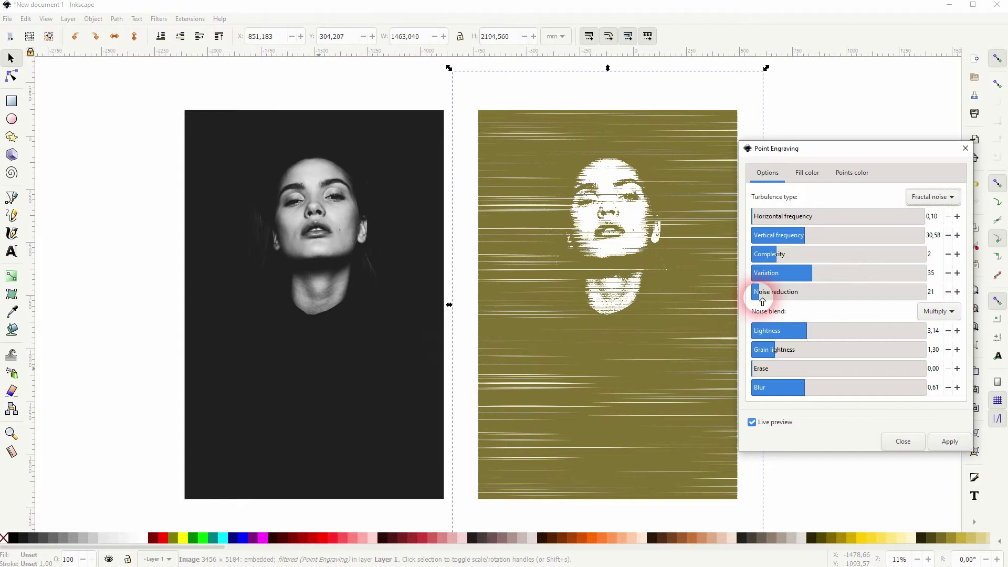
click(861, 298)
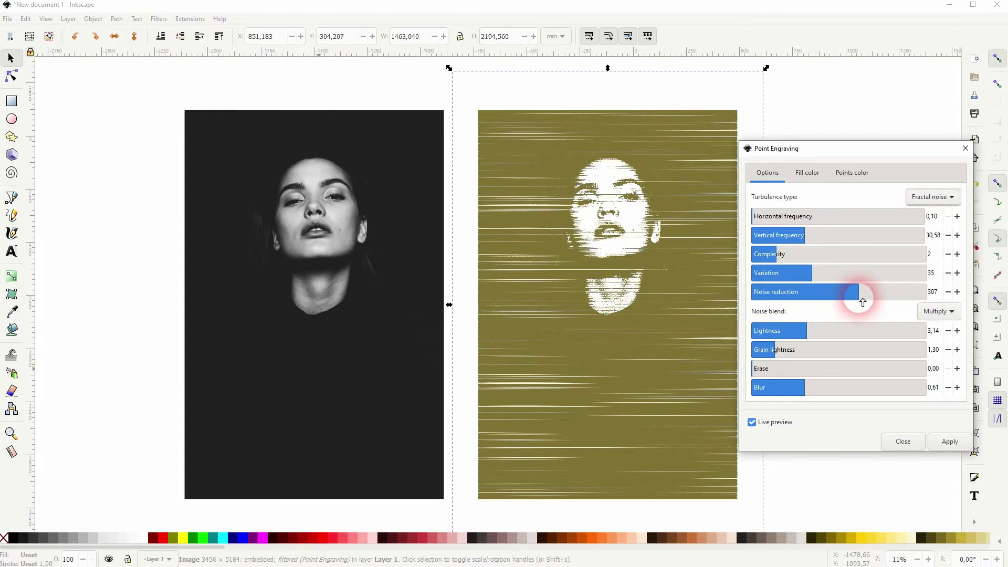
drag(869, 302, 949, 300)
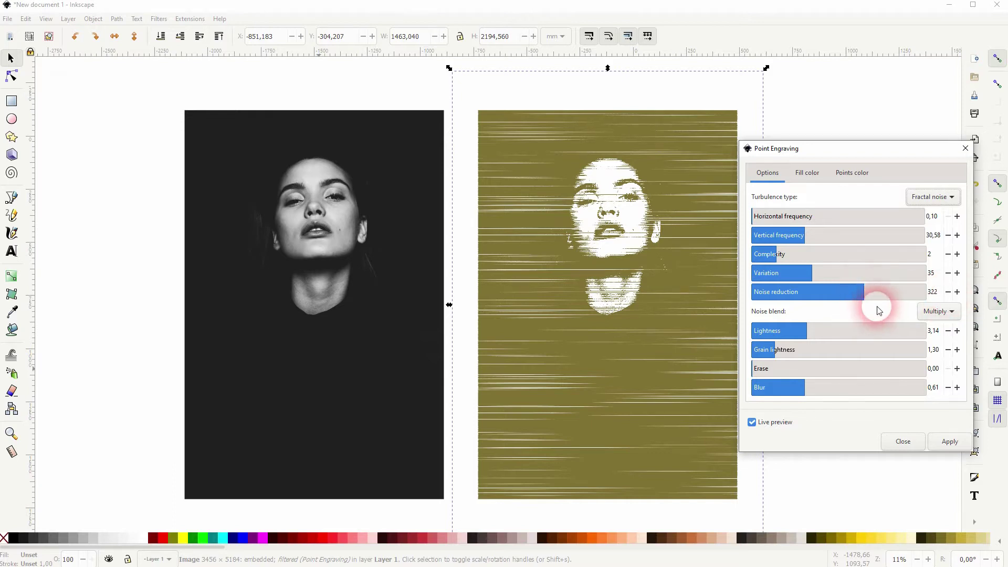
Try Screen, Lighten and Darken noise blends, then keep Multiply.
click(942, 311)
click(944, 311)
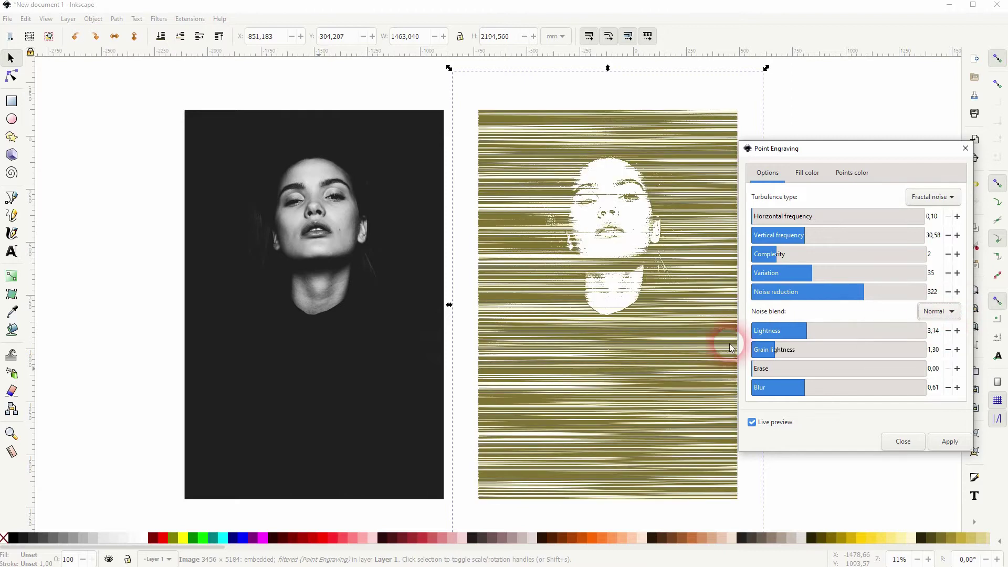
click(940, 312)
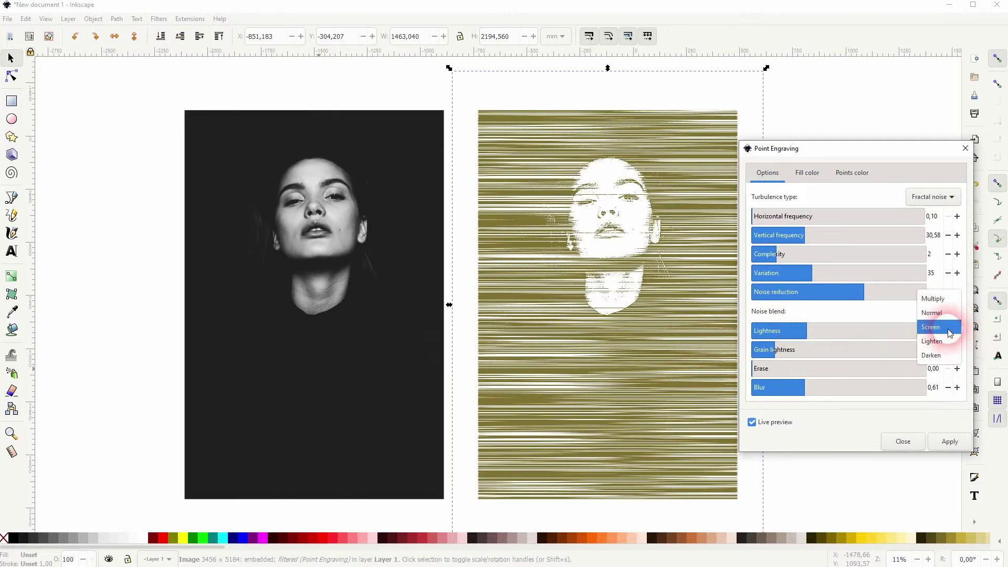
click(945, 327)
click(947, 315)
click(948, 326)
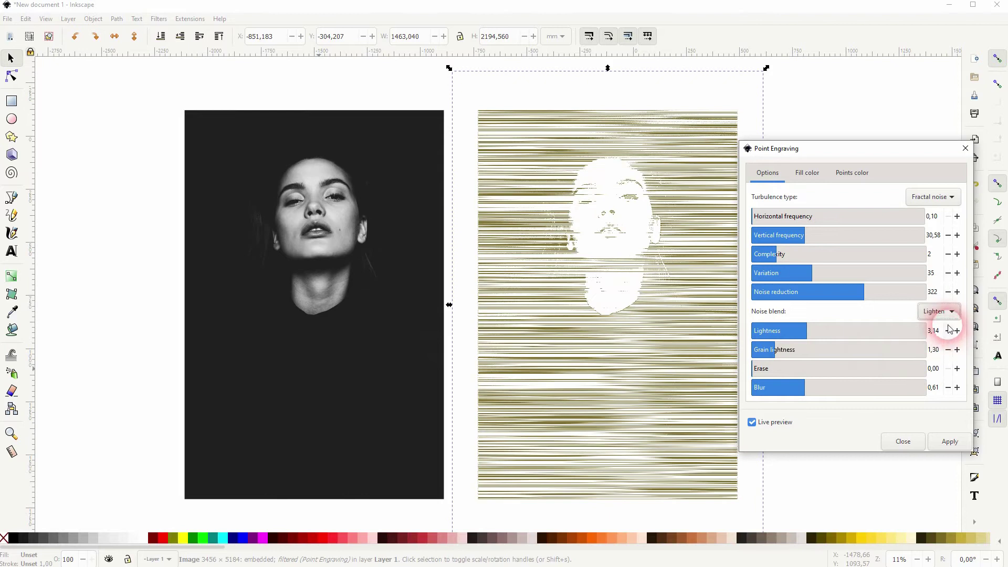
click(947, 317)
click(947, 328)
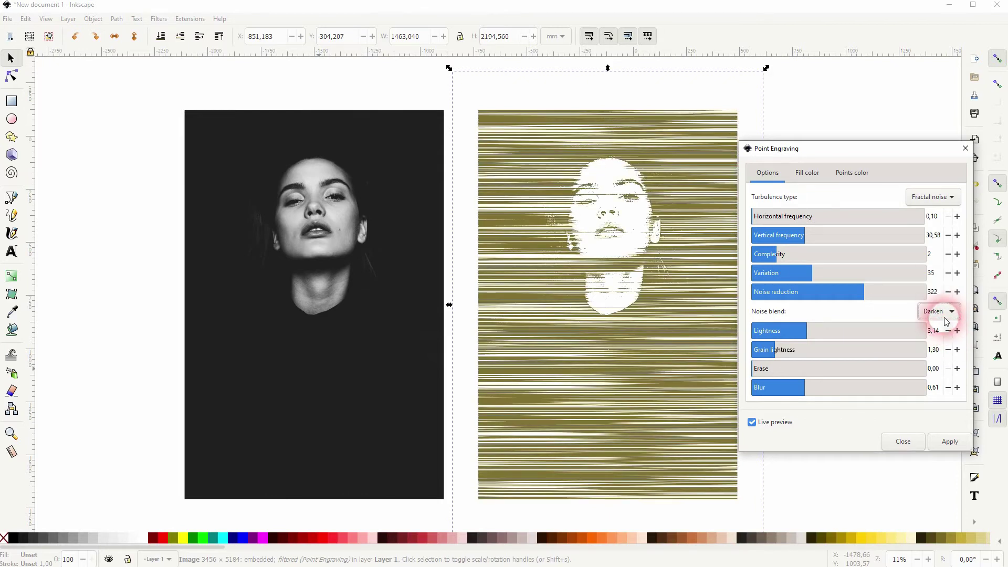
click(940, 313)
click(940, 256)
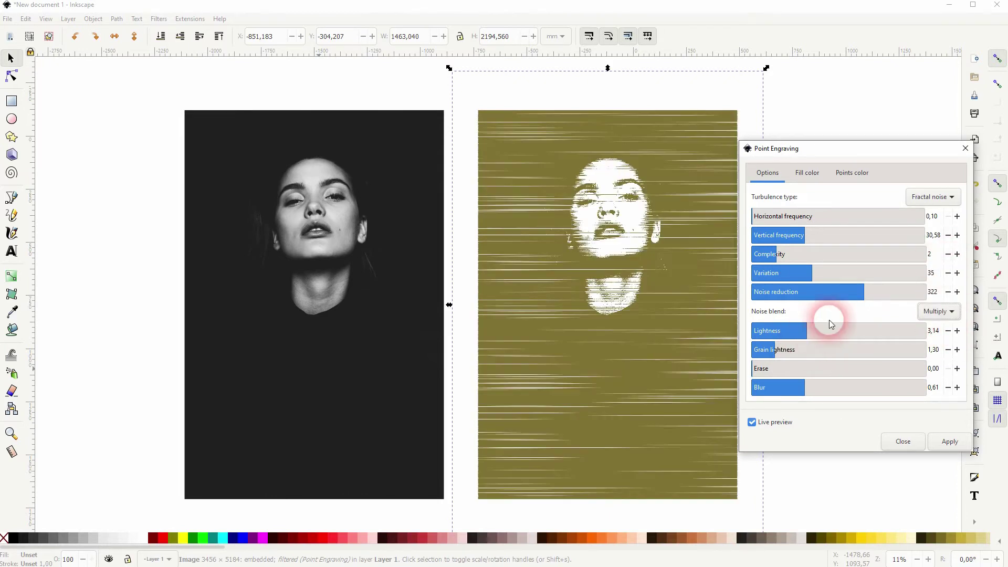
Set lightness about 3,1, lower grain lightness, adjust erase and raise blur to 1,22.
click(838, 331)
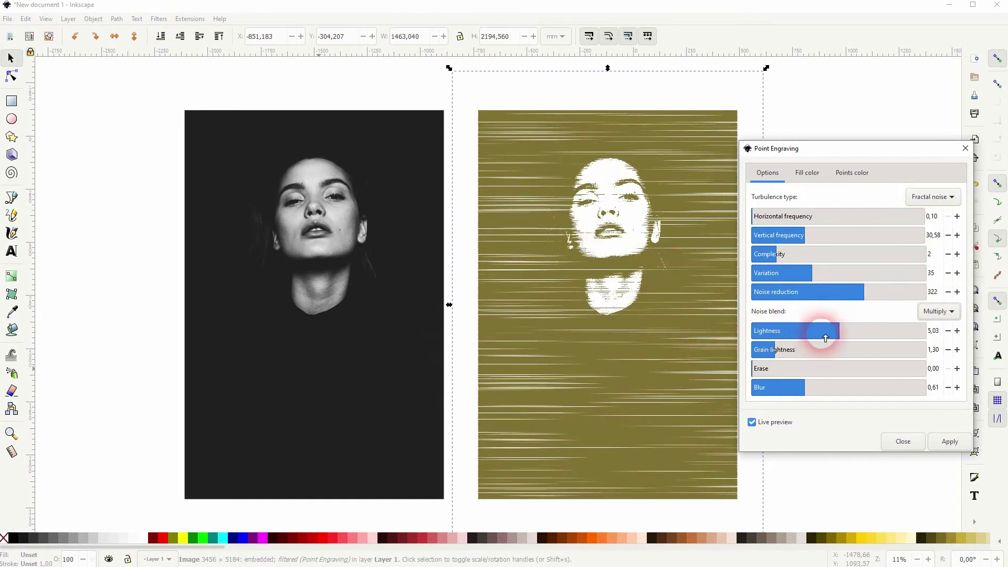
drag(826, 331, 907, 331)
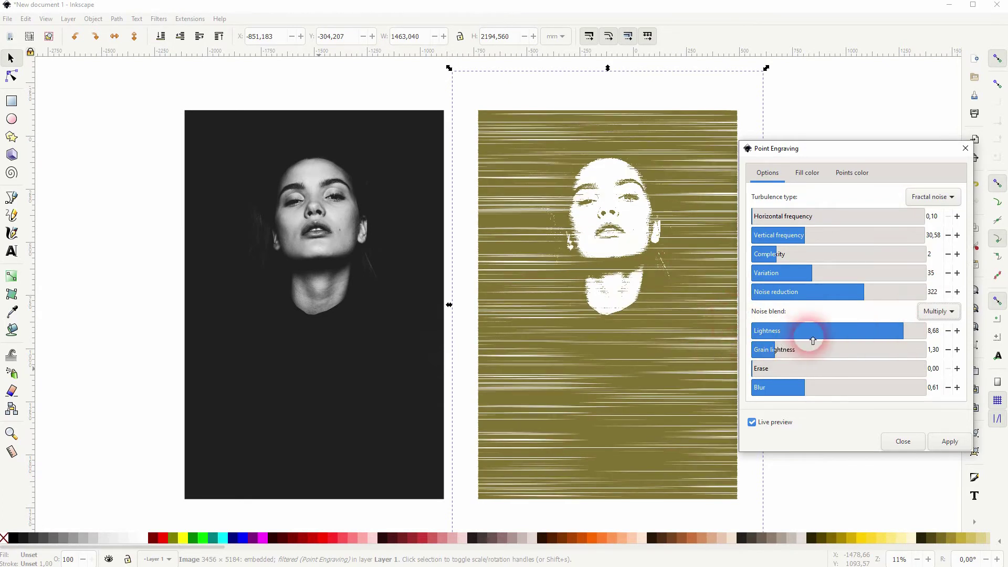
click(810, 336)
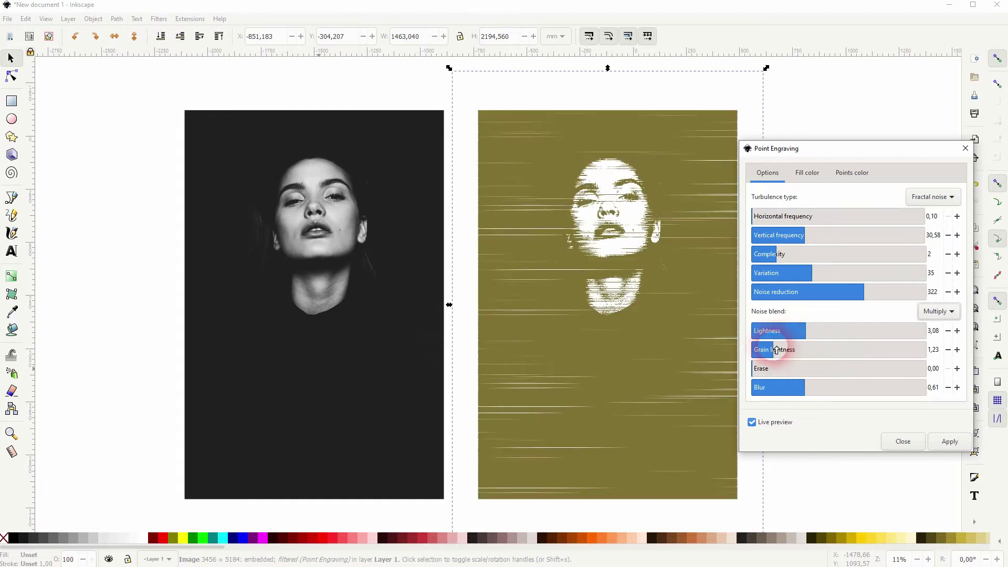
drag(776, 351, 708, 353)
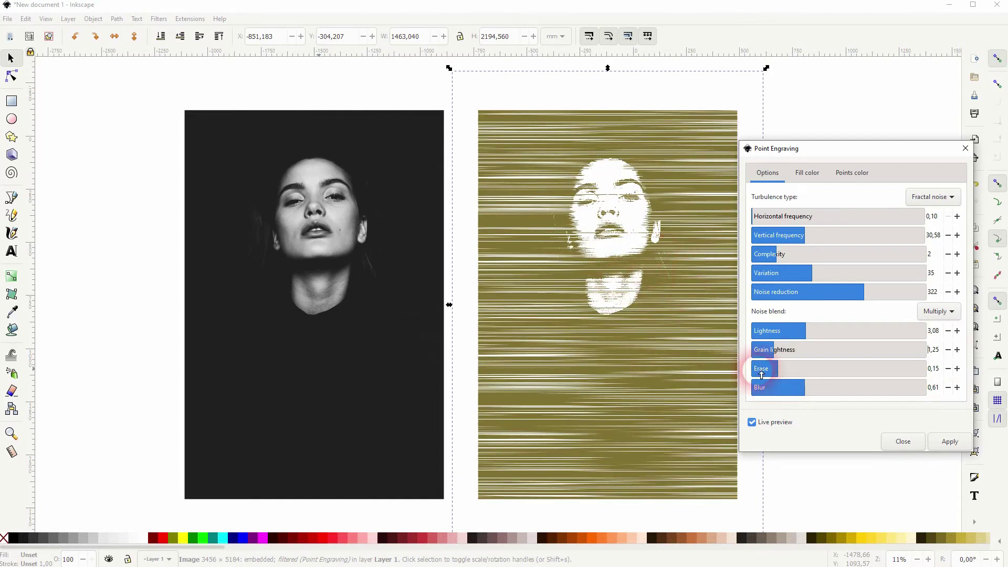
mouse_move(882, 368)
mouse_down()
mouse_move(871, 365)
mouse_move(911, 371)
mouse_move(792, 371)
mouse_move(697, 387)
mouse_up()
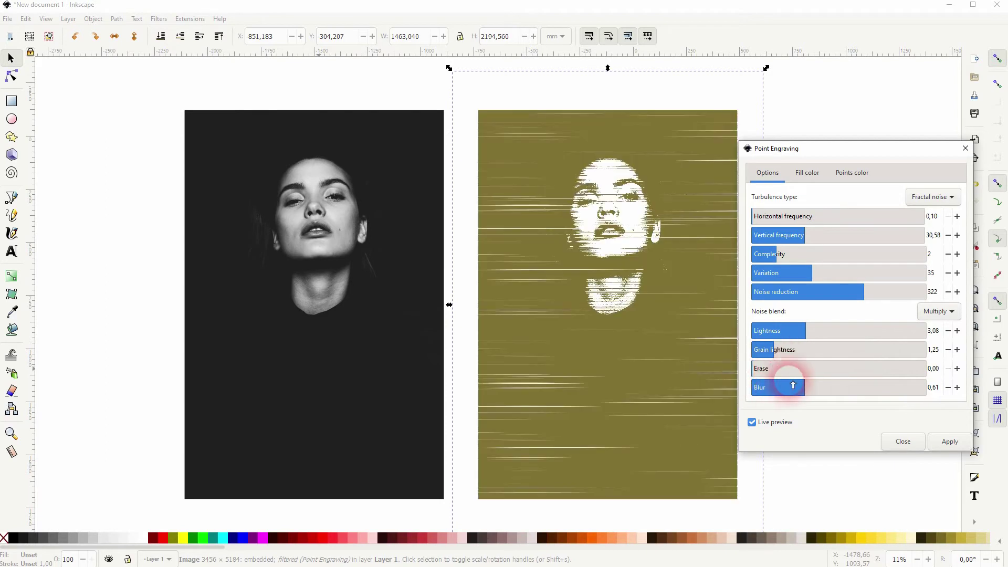
drag(793, 386, 860, 393)
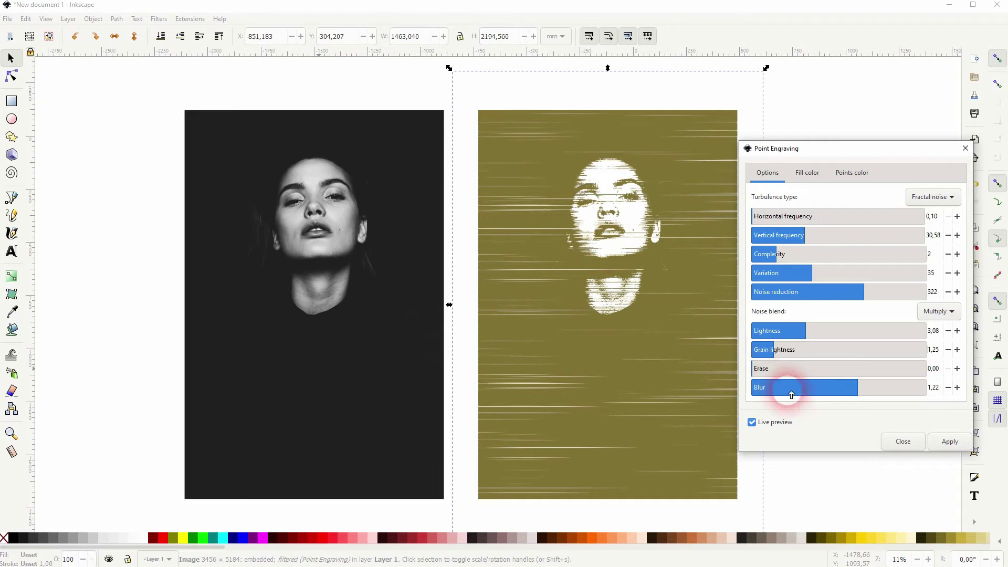
Change the engraving fill colour from red to white, refreshing the live preview.
click(811, 174)
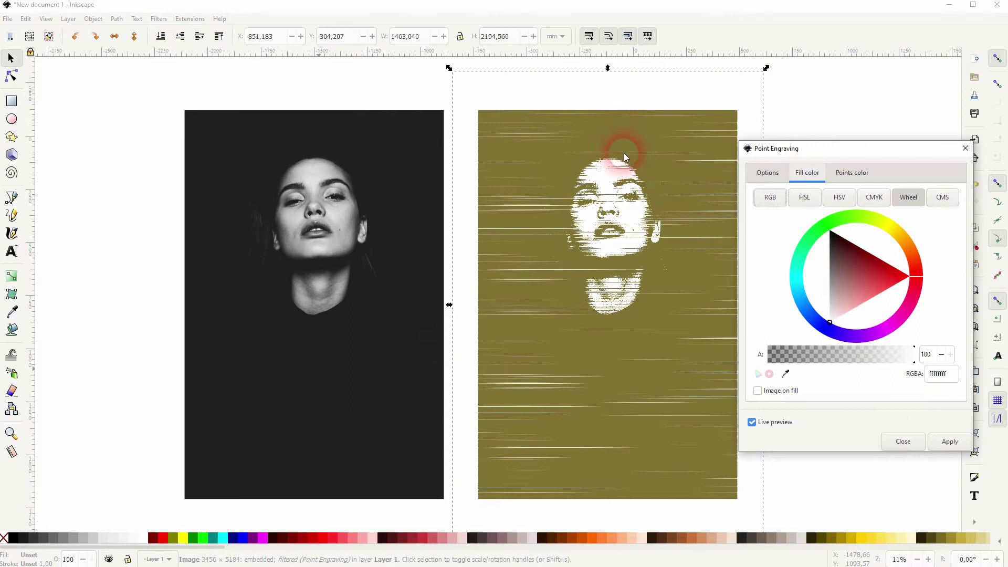
click(609, 179)
click(830, 261)
drag(829, 317, 957, 270)
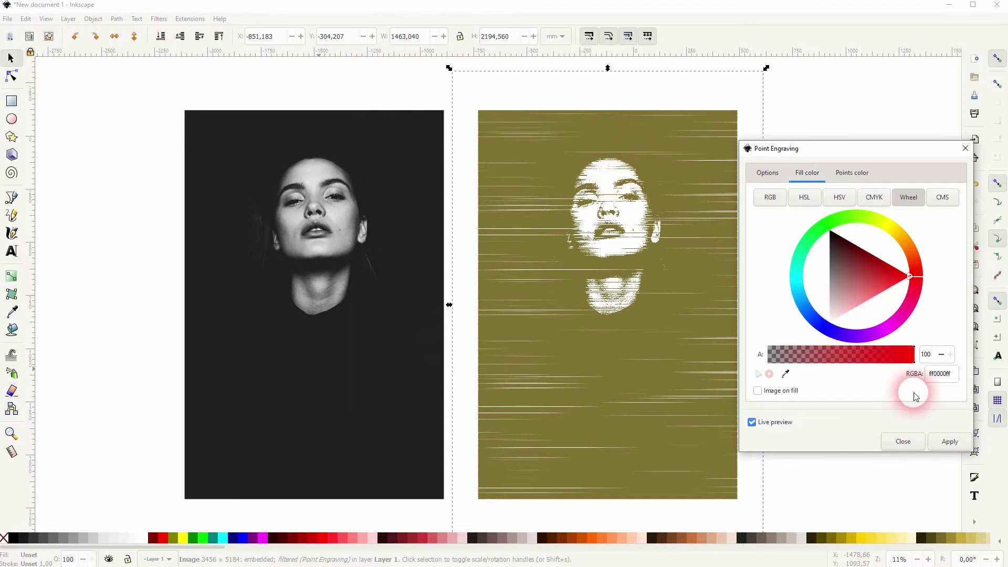
click(751, 423)
click(751, 427)
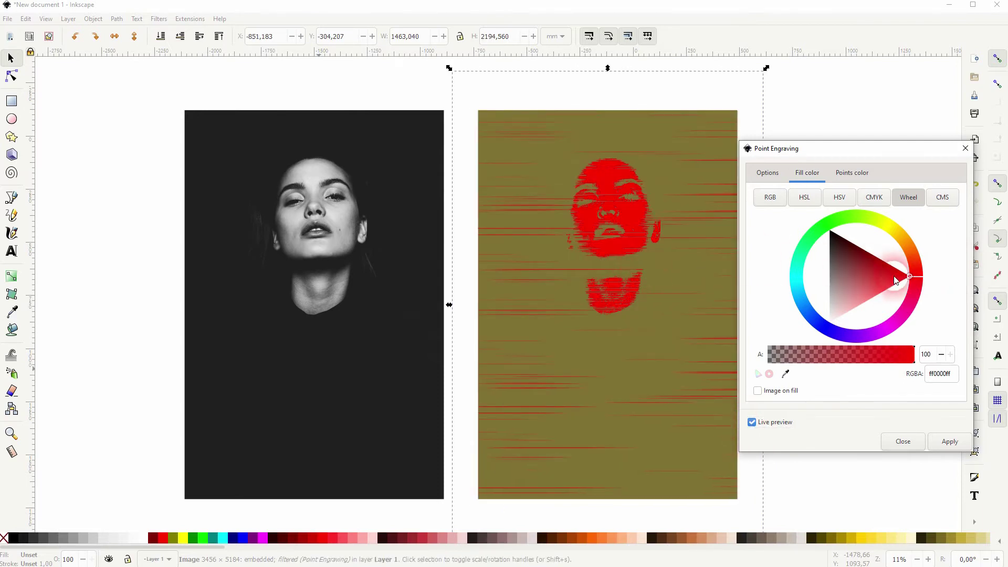
mouse_move(895, 280)
mouse_down()
mouse_move(790, 352)
mouse_move(798, 382)
mouse_move(764, 407)
mouse_move(773, 413)
mouse_up()
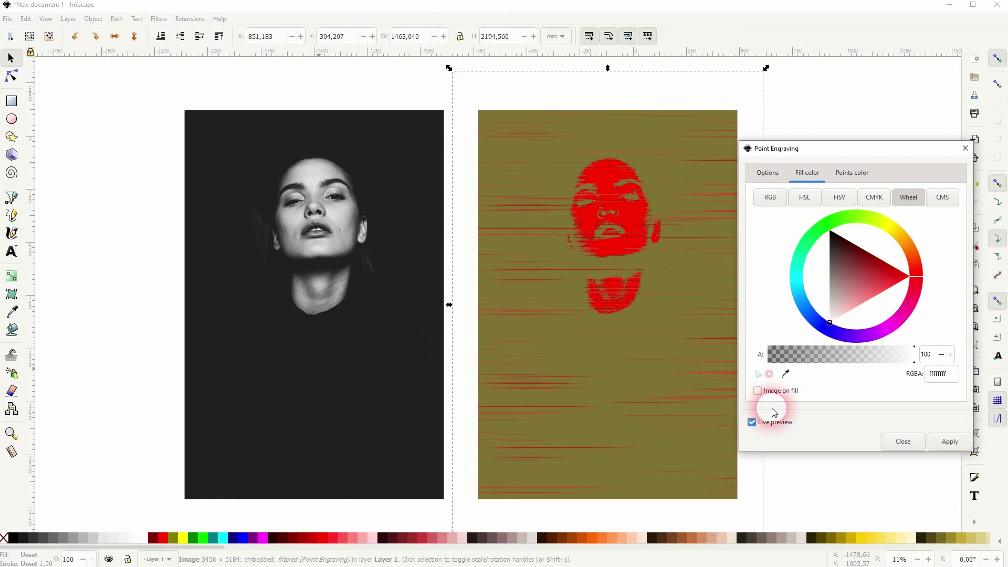
click(852, 173)
Try a bright yellow points colour, refreshing the live preview.
click(867, 231)
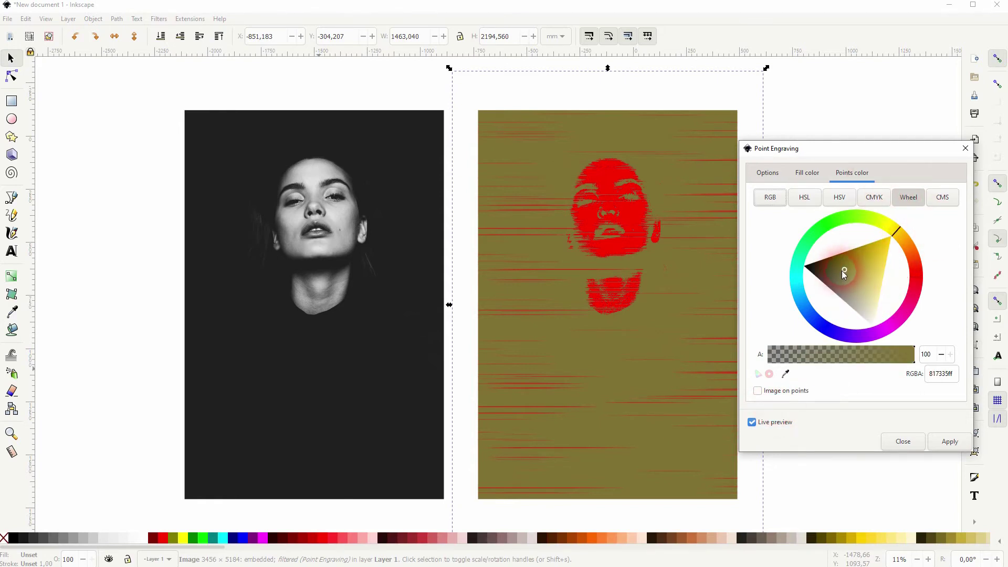
click(776, 423)
click(776, 425)
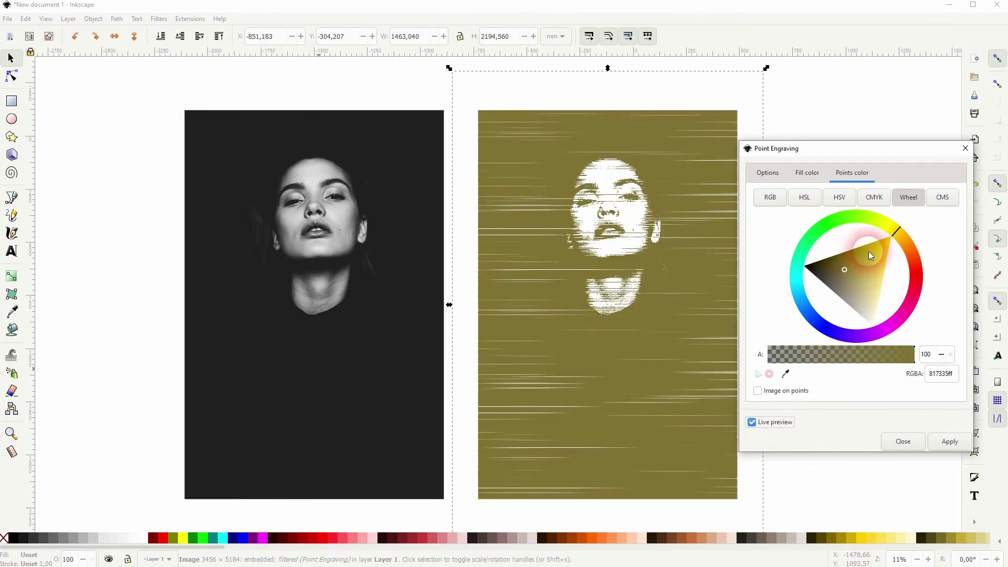
drag(843, 270, 916, 227)
click(752, 423)
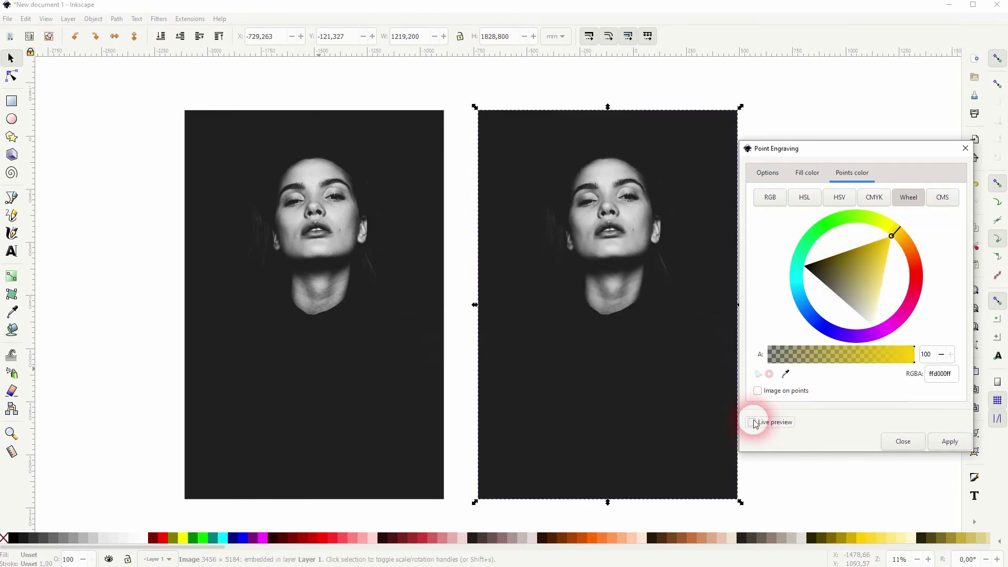
click(753, 422)
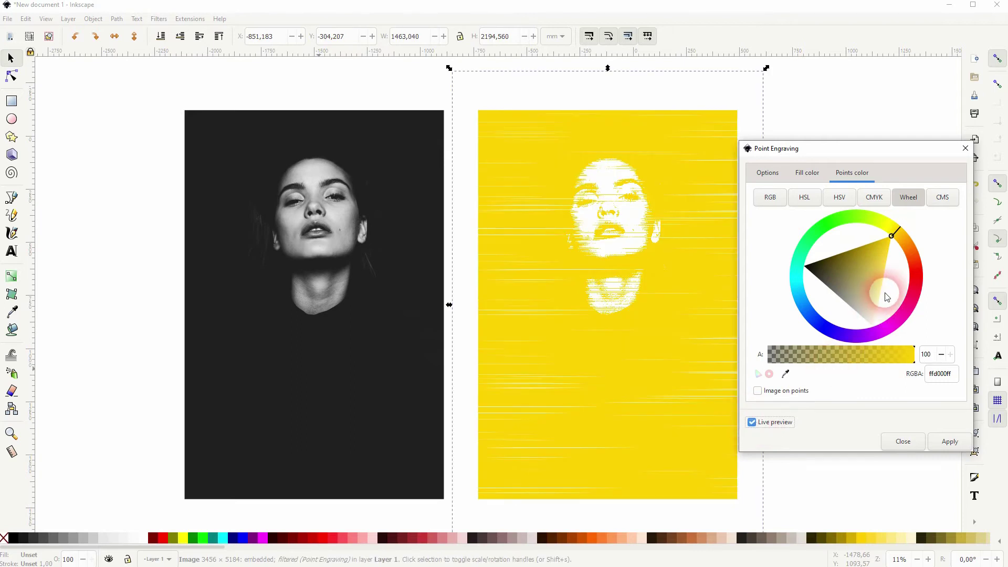
Shift the points colour through magenta and orange to olive 7d722dff.
mouse_move(901, 237)
mouse_down()
mouse_move(924, 303)
mouse_move(899, 337)
mouse_up()
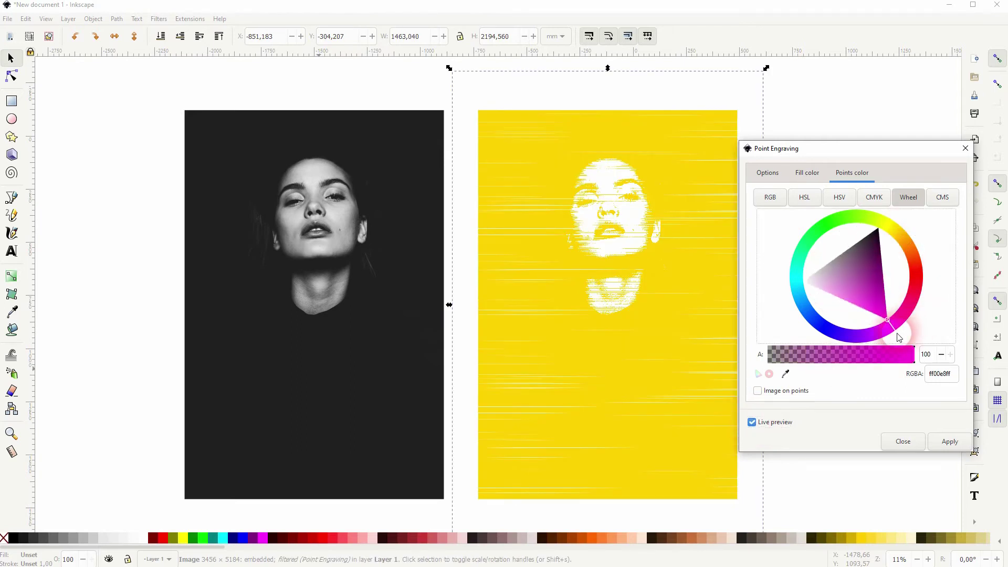
click(763, 422)
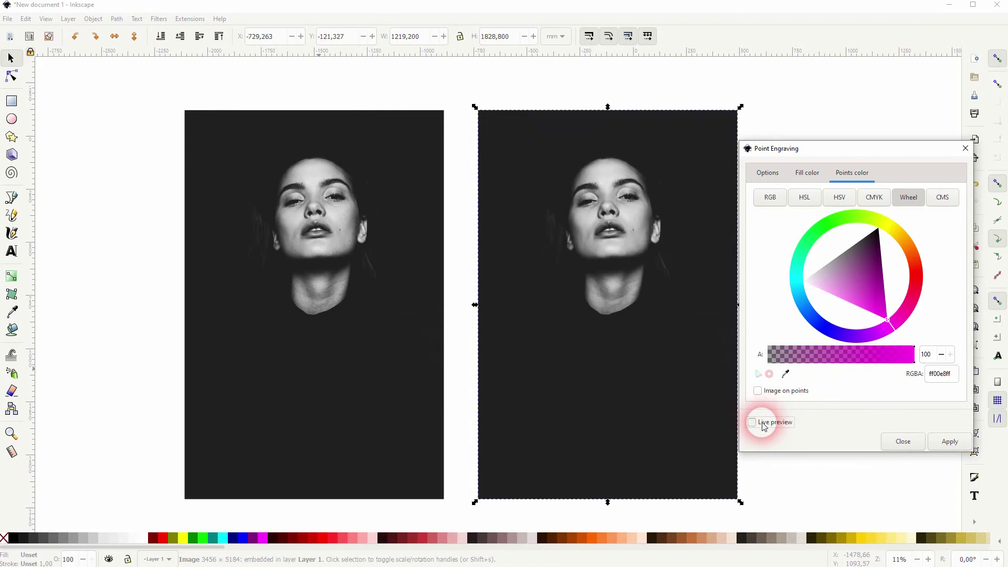
mouse_move(902, 330)
mouse_down()
mouse_move(917, 264)
mouse_move(905, 244)
mouse_move(846, 264)
mouse_up()
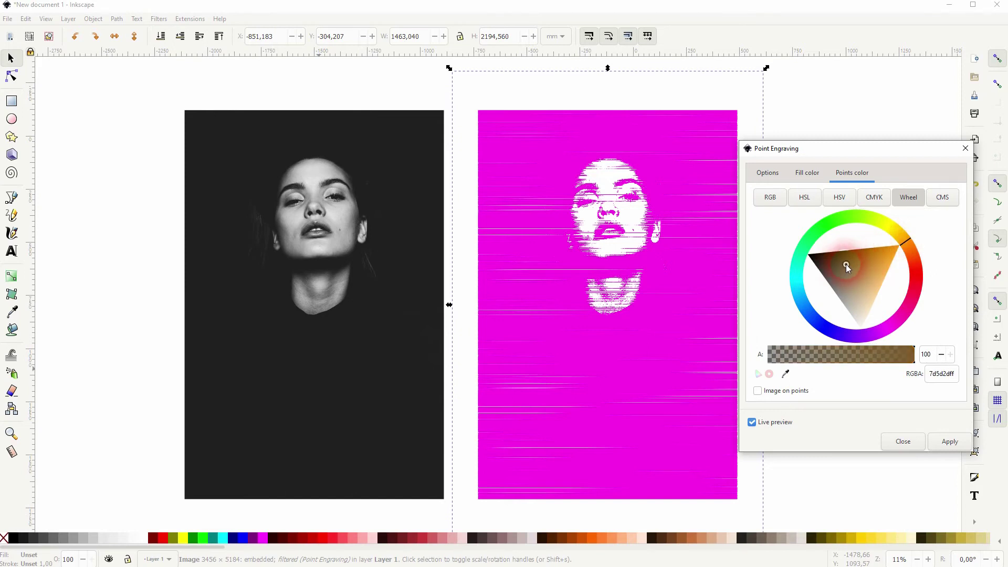
drag(905, 240, 894, 236)
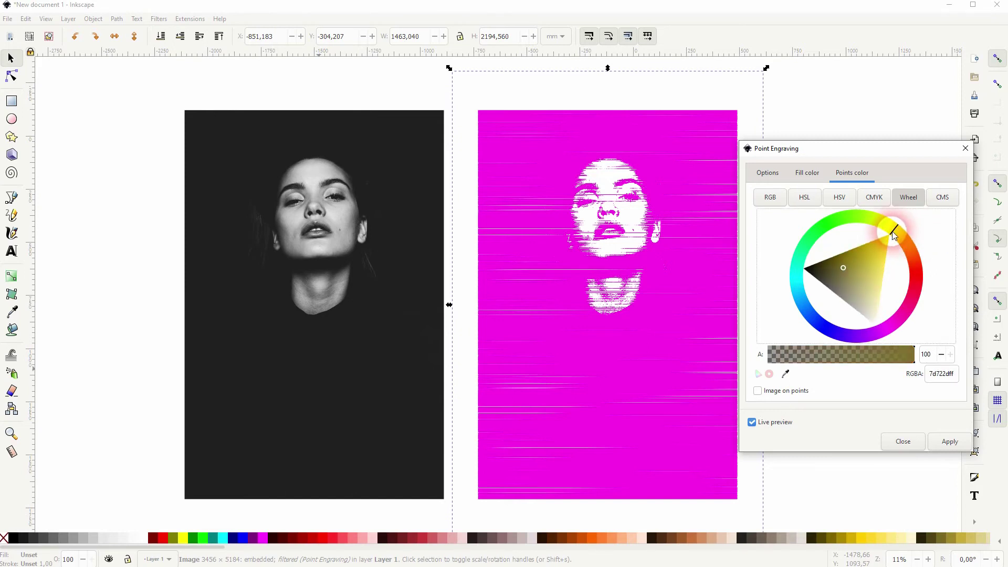
click(770, 420)
click(770, 423)
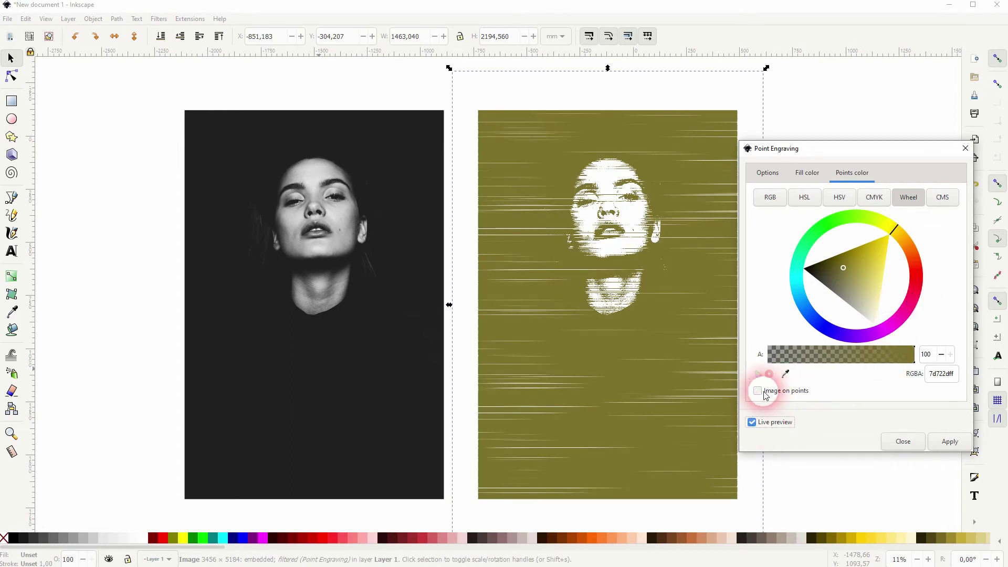
Enable Image on points and adjust the points colour from yellow to olive 756a23ff.
click(778, 397)
click(560, 353)
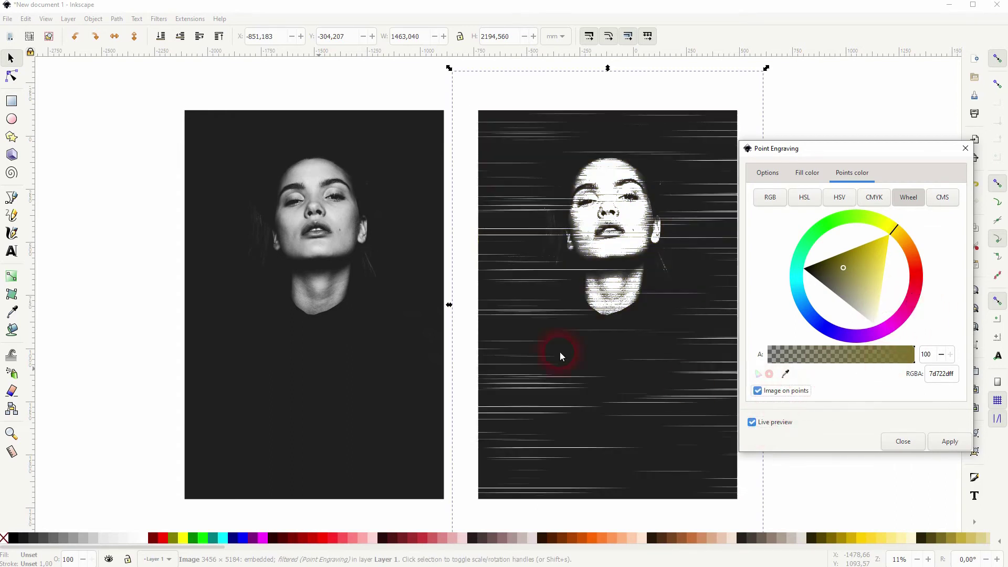
drag(853, 264, 889, 234)
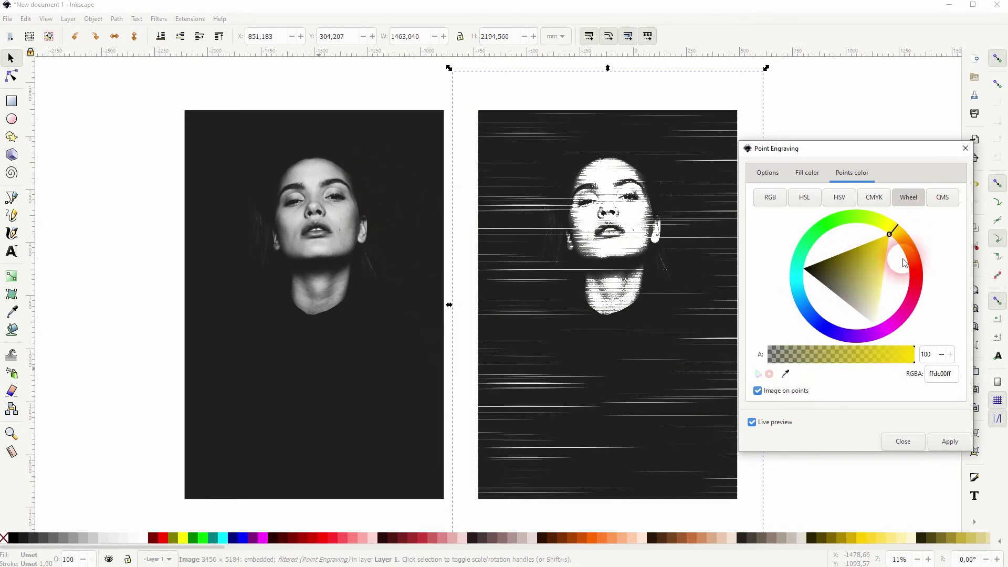
click(751, 422)
click(752, 422)
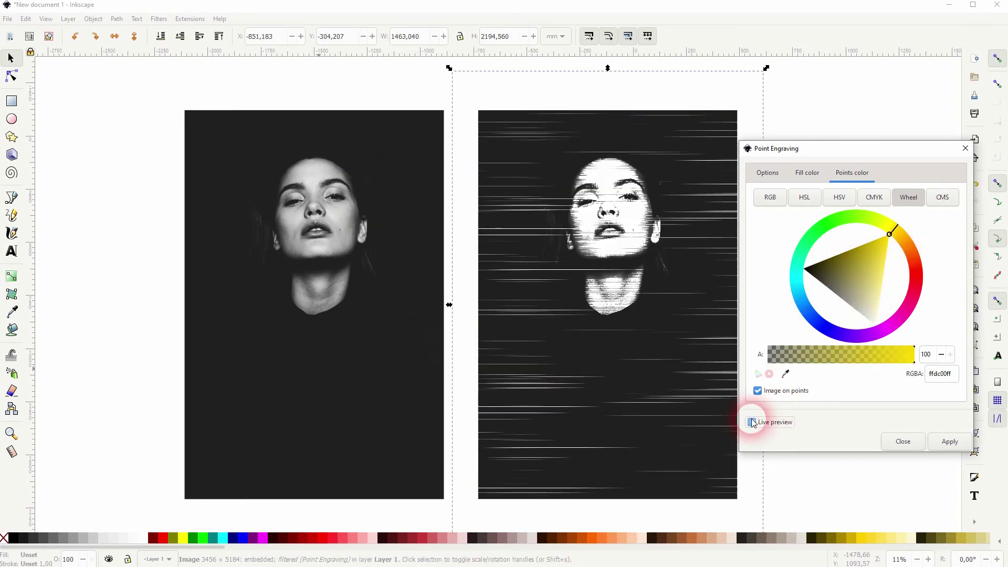
drag(884, 247, 840, 266)
click(764, 423)
click(752, 422)
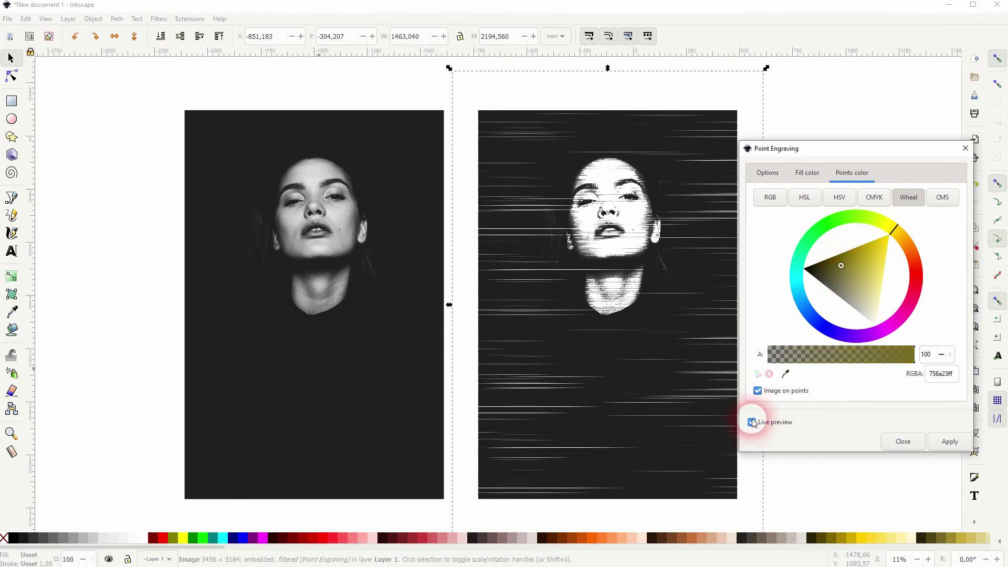
click(751, 422)
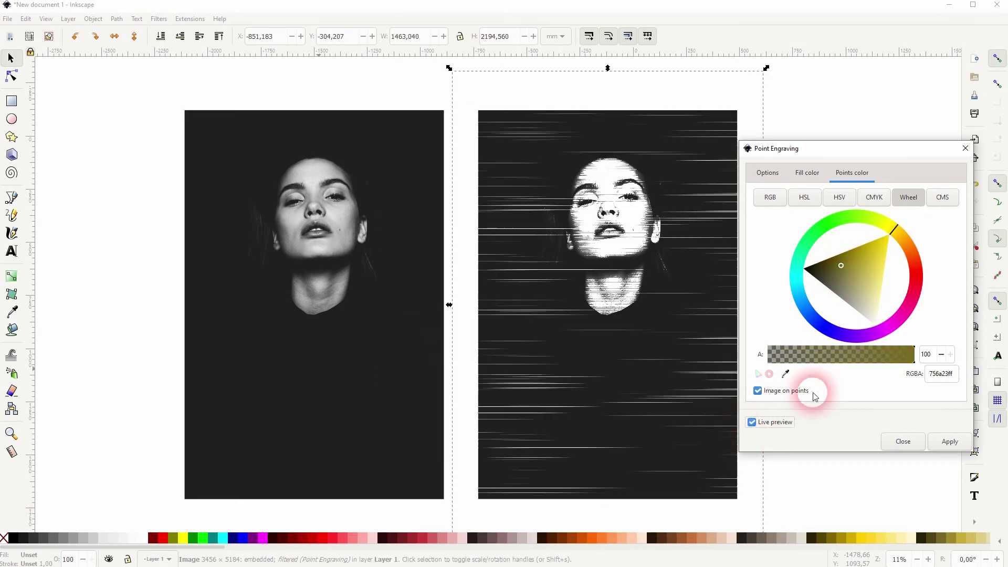
Turn Image on points off, apply the Point Engraving filter and close its dialog.
click(757, 391)
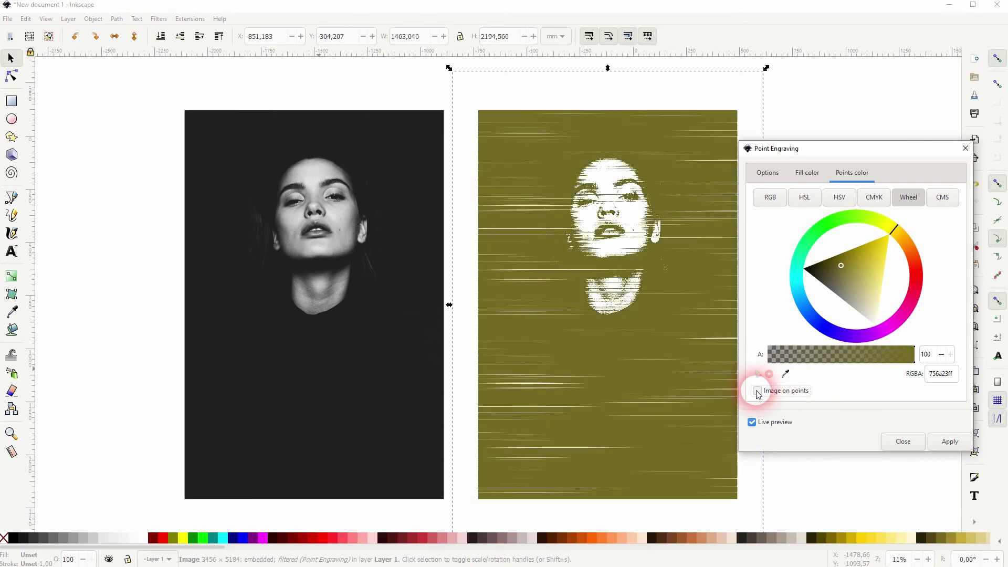
click(944, 443)
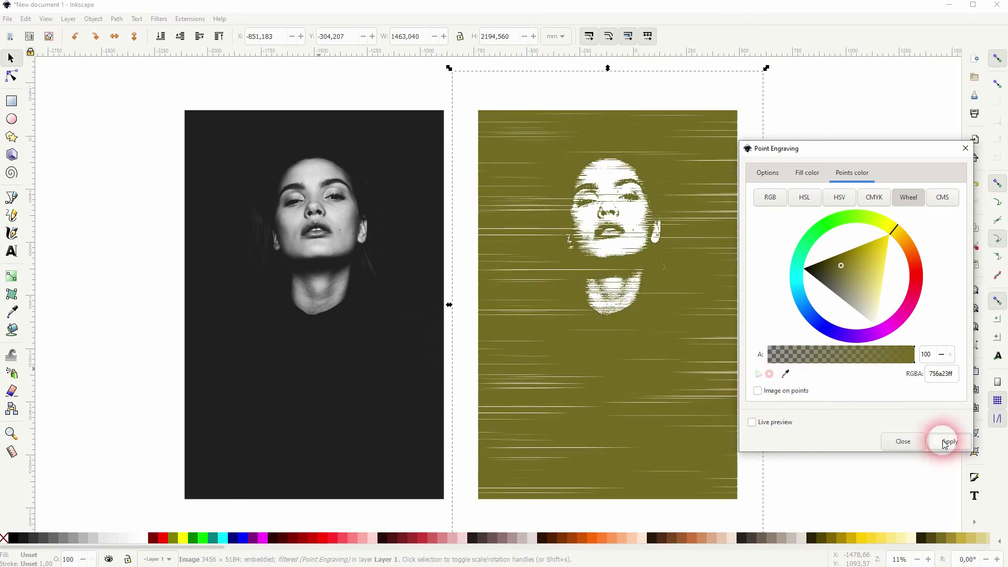
click(766, 423)
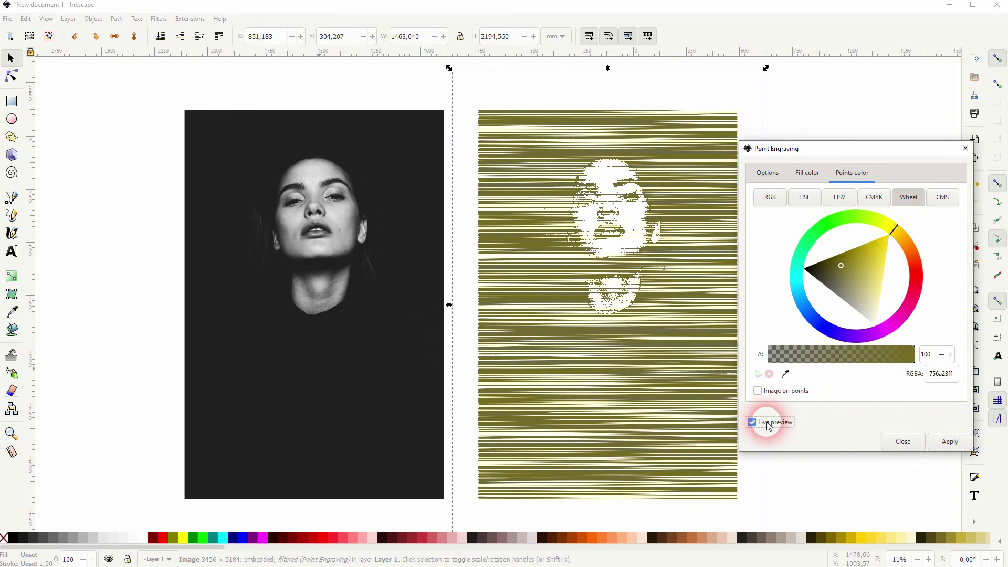
click(964, 148)
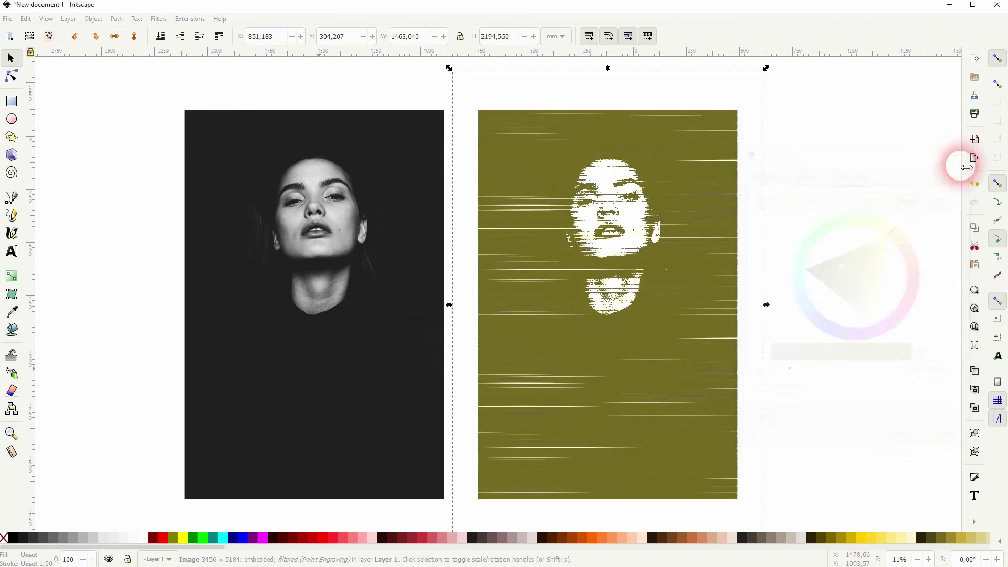
Draw a 1219,200 × 1340,765 mm rectangle over the engraving's upper two-thirds, matching its width.
click(803, 303)
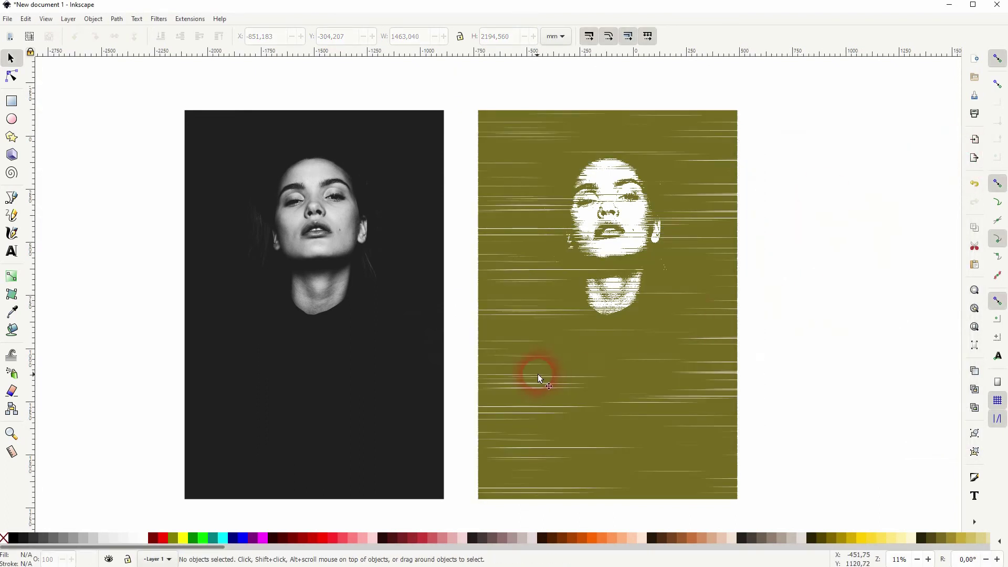
click(12, 100)
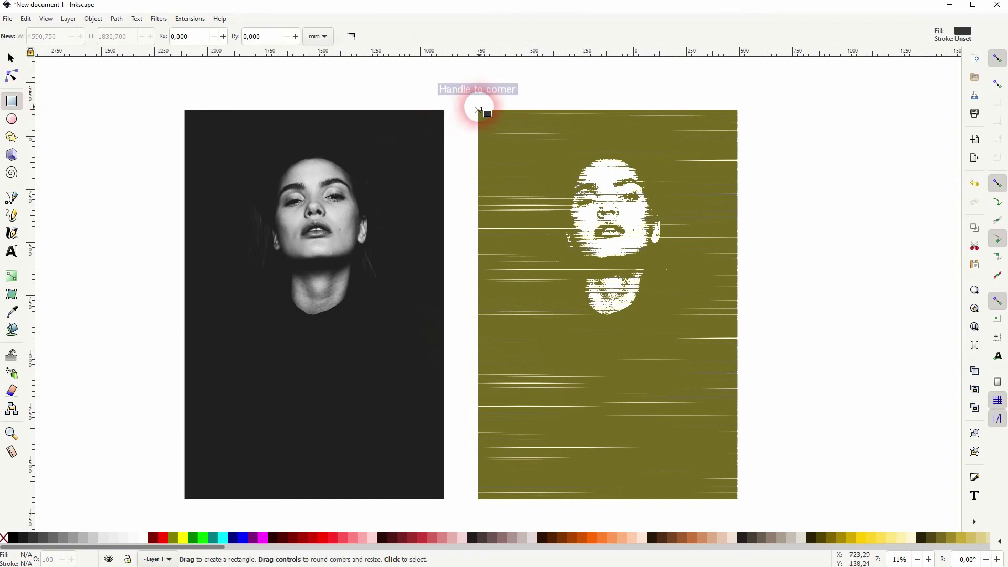
drag(477, 110, 732, 394)
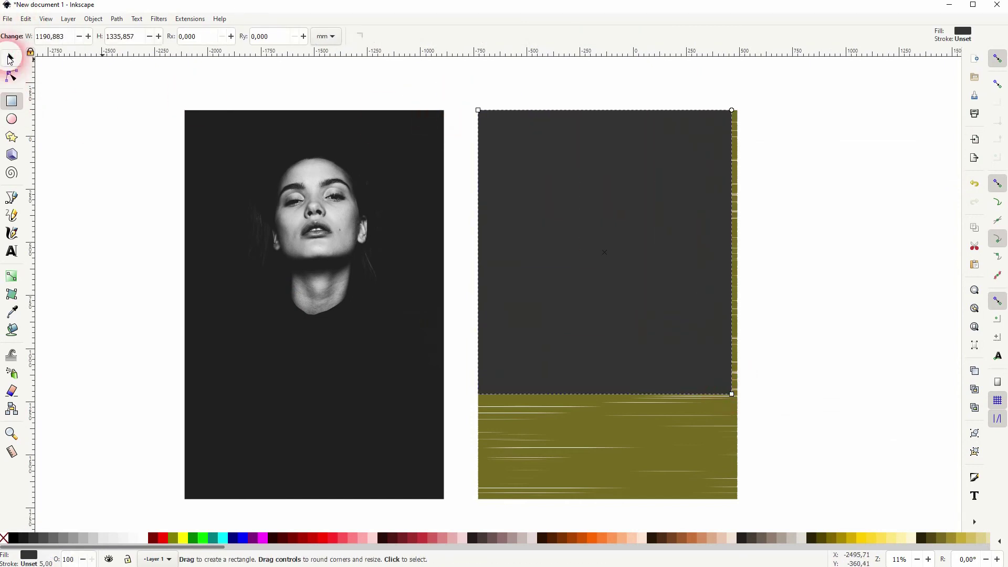
click(10, 59)
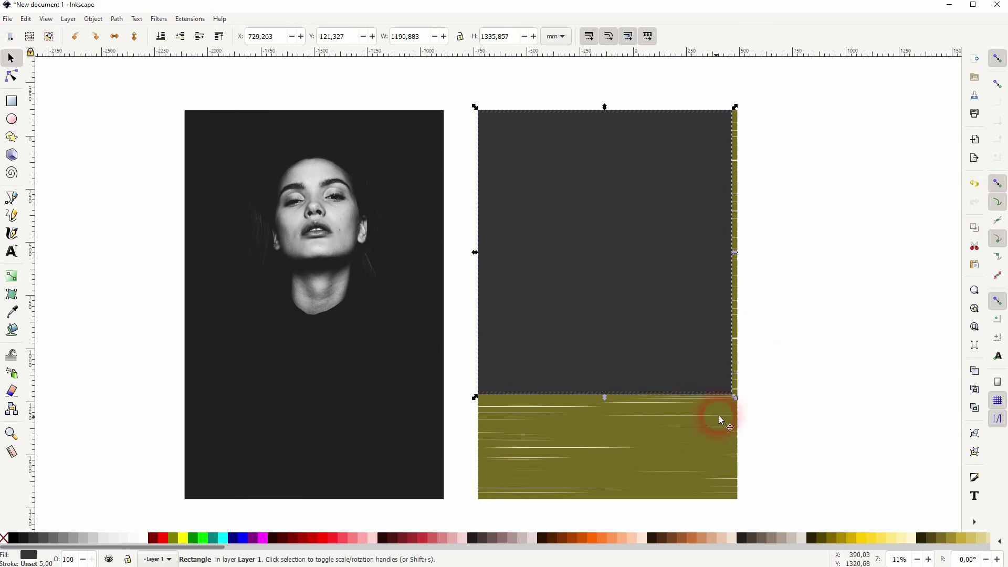
drag(734, 399, 738, 401)
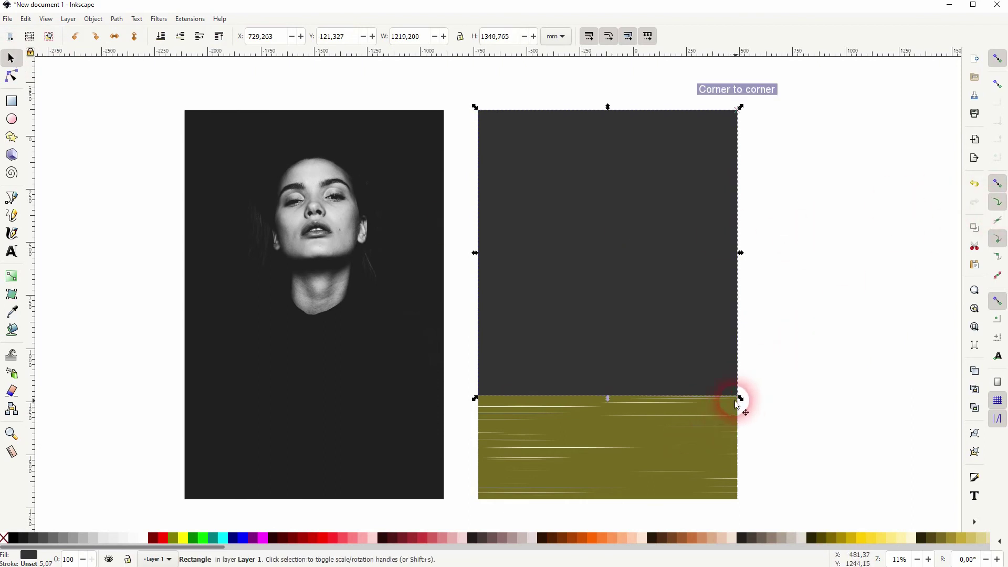
drag(463, 78, 776, 483)
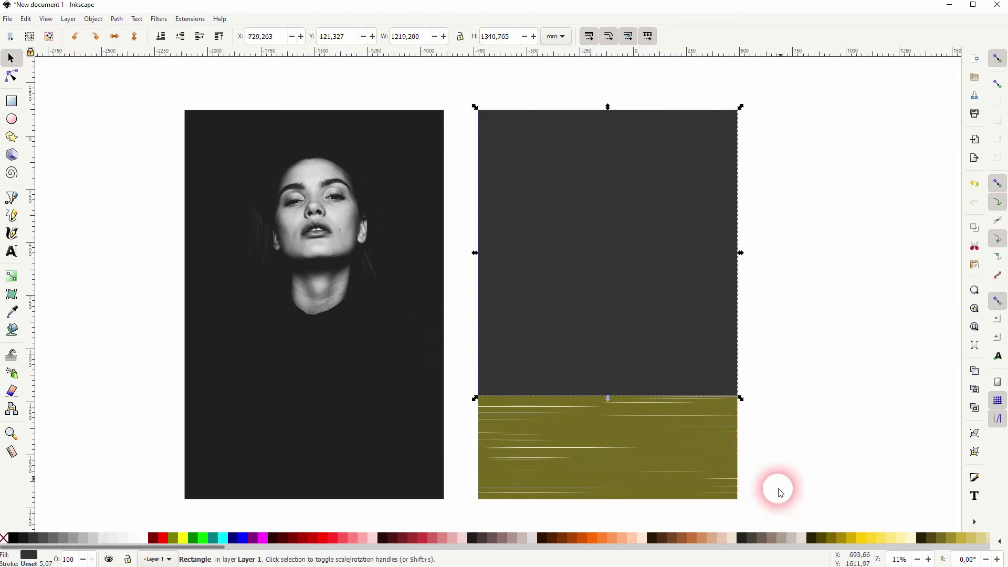
Clip the olive engraving to the rectangle with Set Clip, cropping it below the chin.
shift+click(632, 460)
right_click(595, 170)
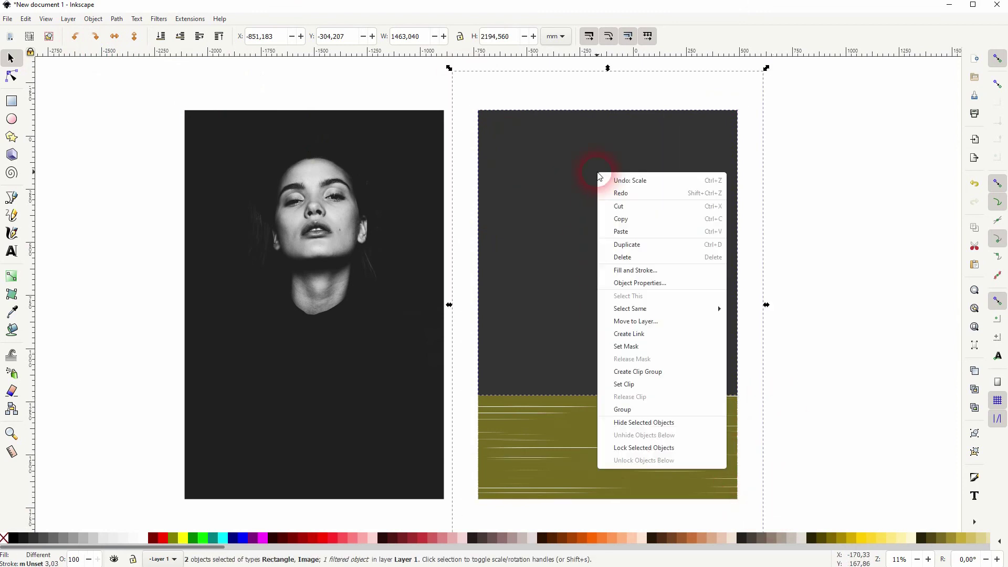
click(659, 384)
click(843, 345)
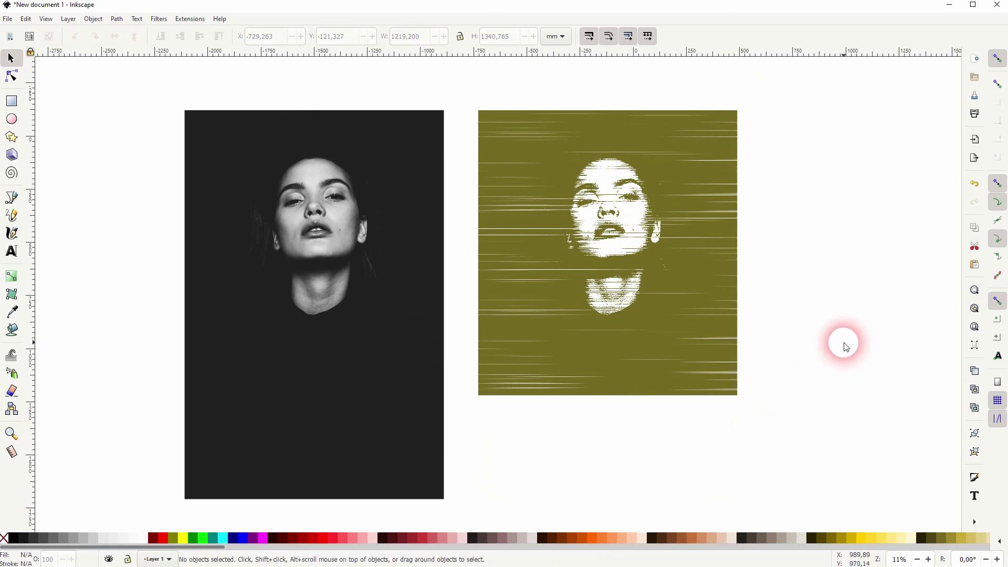
click(664, 191)
click(8, 19)
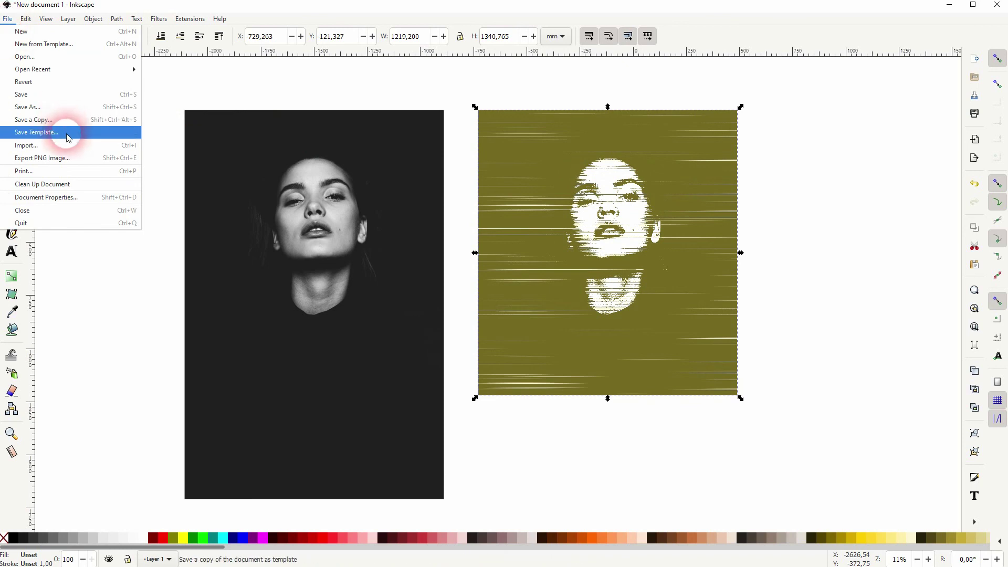
click(904, 314)
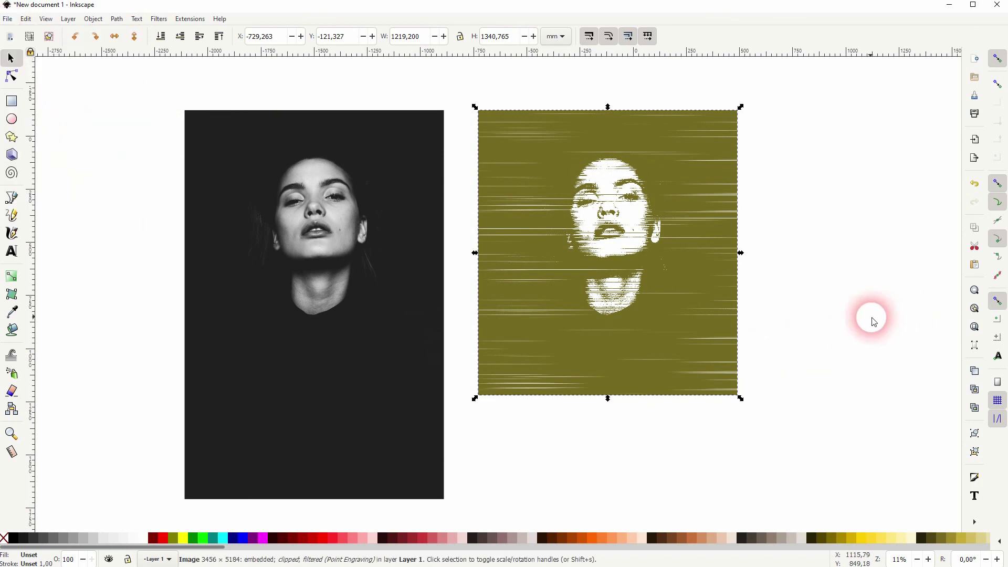